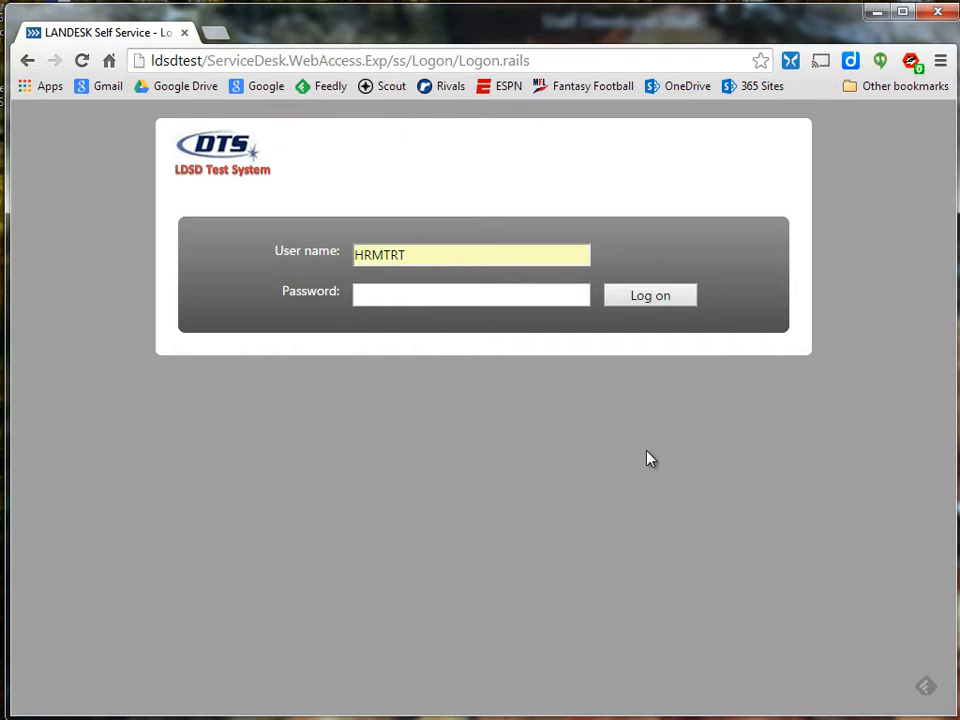
Log on to the LANDESK Self Service portal with the filled-in user name.
click(662, 300)
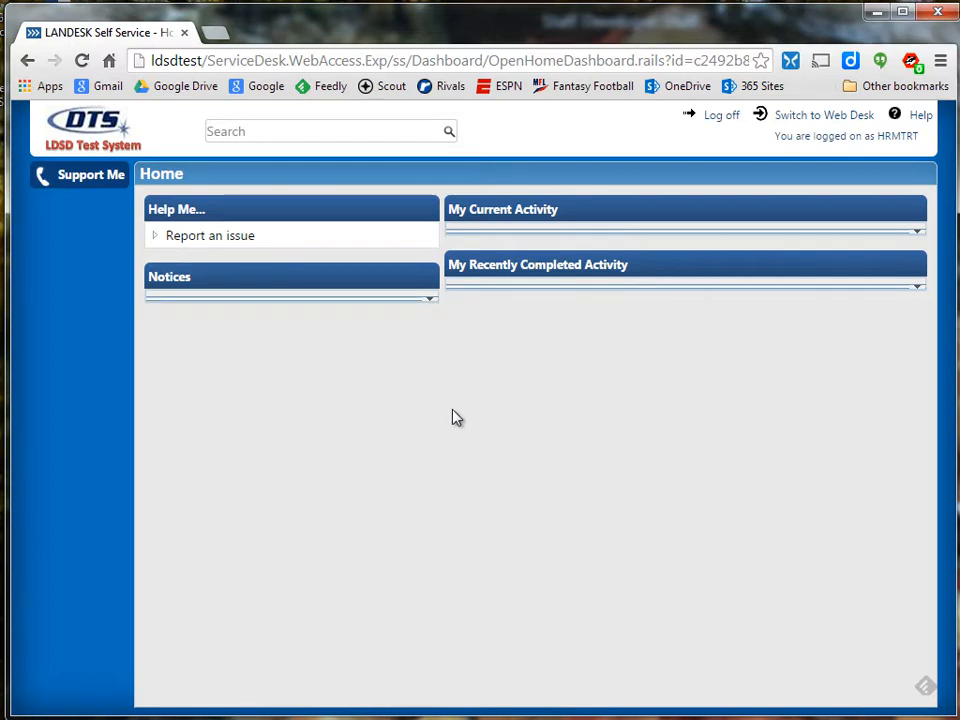
Switch from the Self Service home to the Web Desk.
click(836, 121)
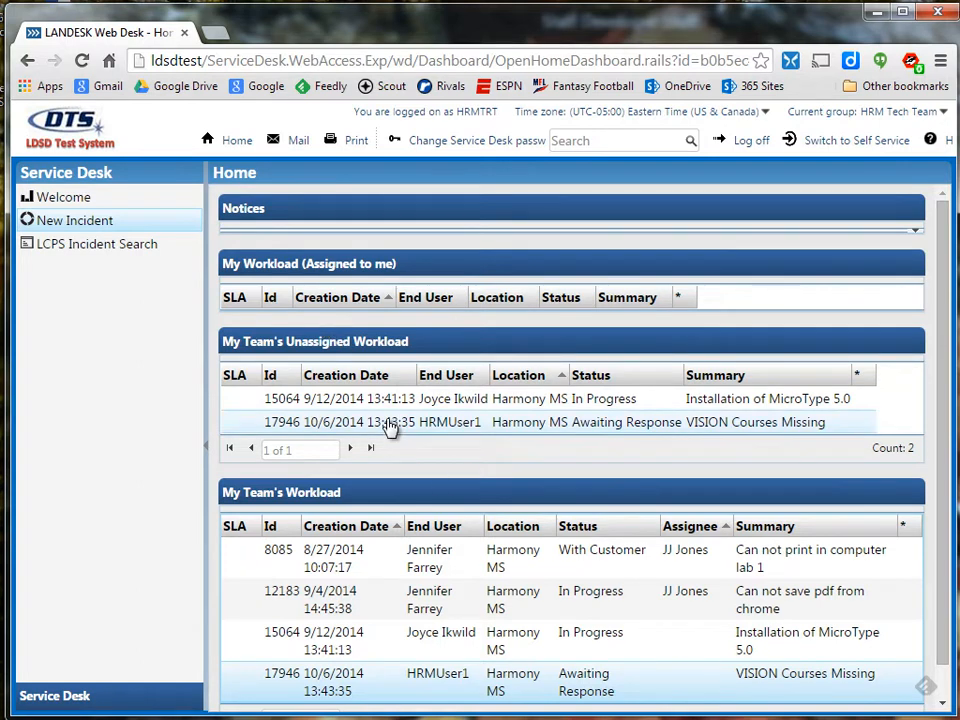
Open incident 17946, VISION Courses Missing, from My Team's Workload.
click(537, 422)
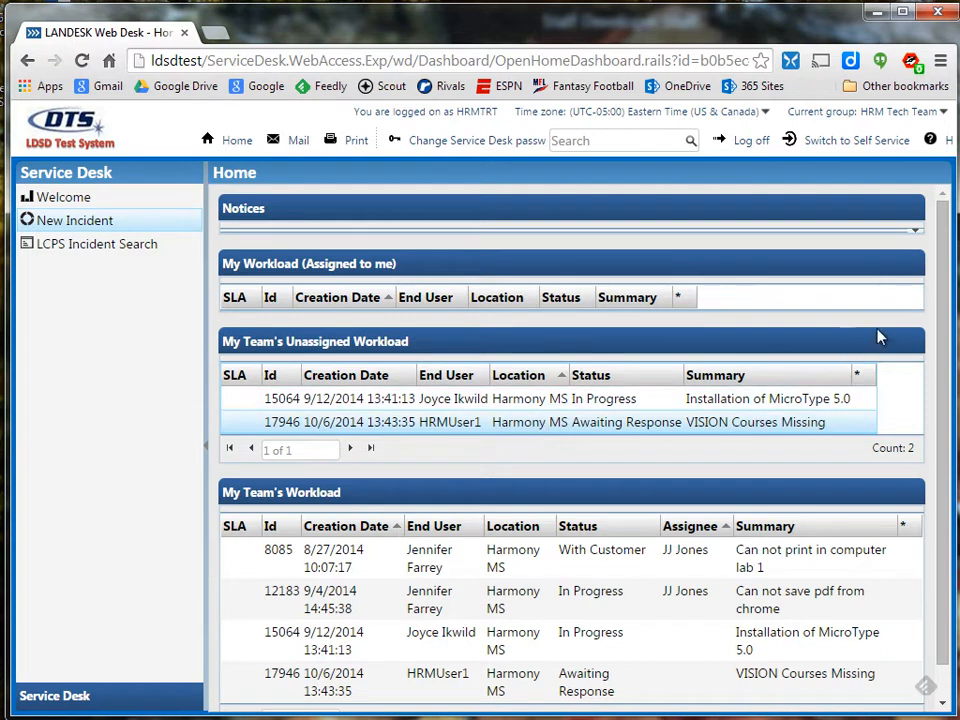
drag(945, 270, 945, 303)
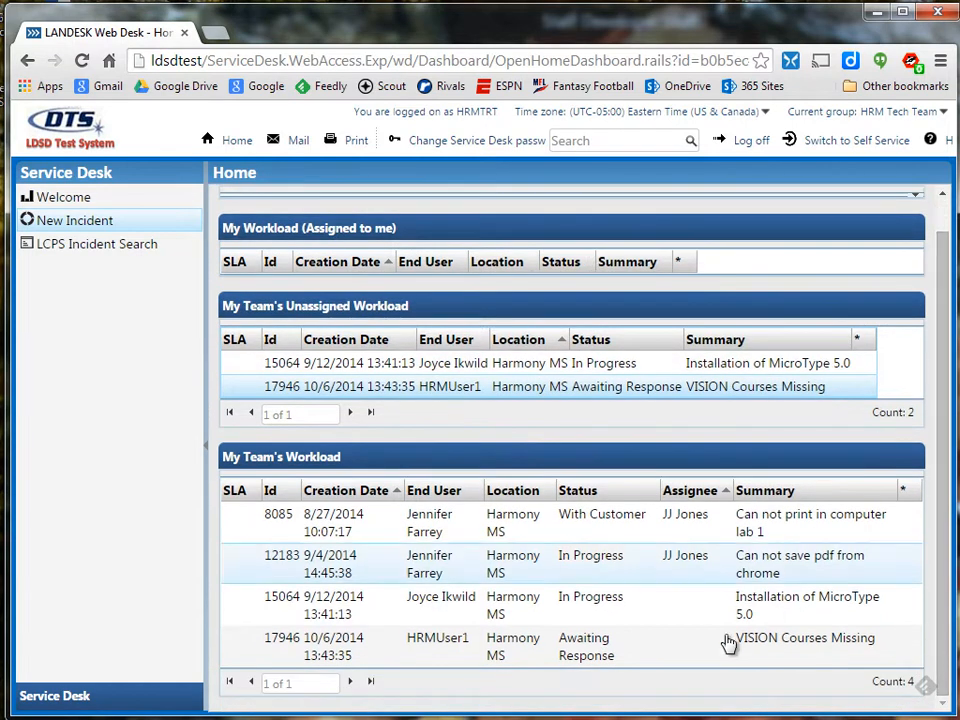
click(631, 652)
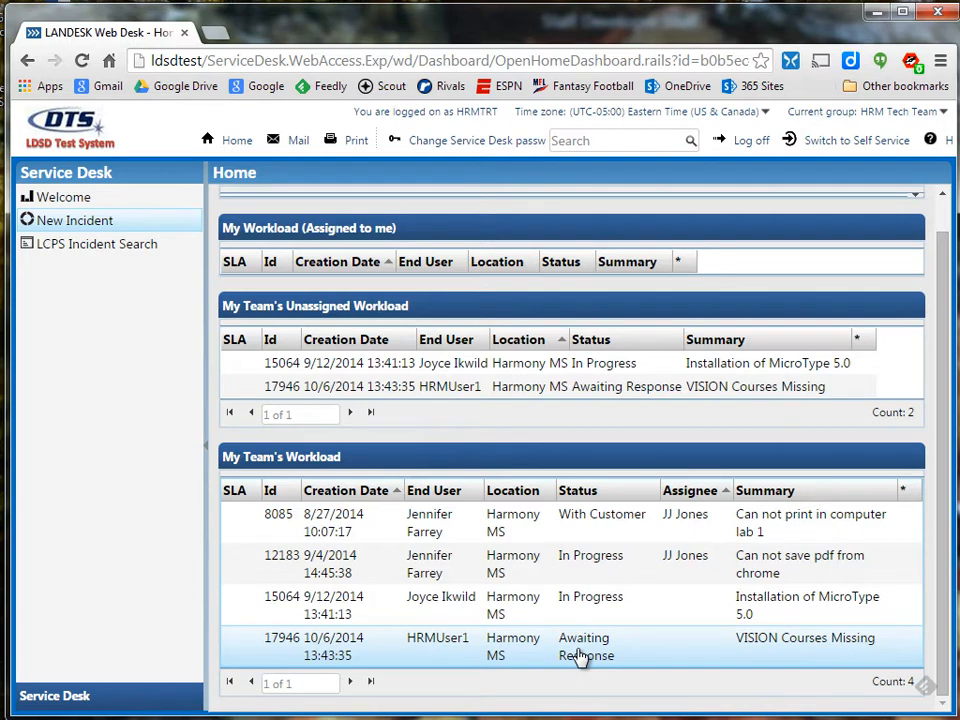
click(628, 650)
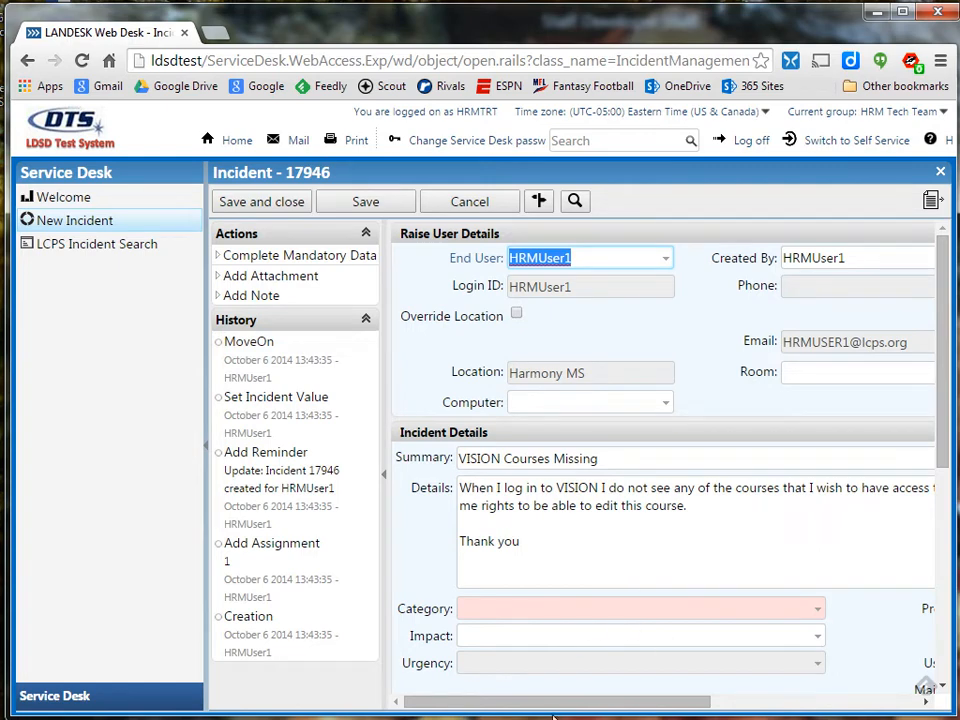
Scroll the incident 17946 form and drop down its Category list.
mouse_move(560, 710)
mouse_down()
mouse_move(624, 708)
mouse_move(542, 707)
mouse_up()
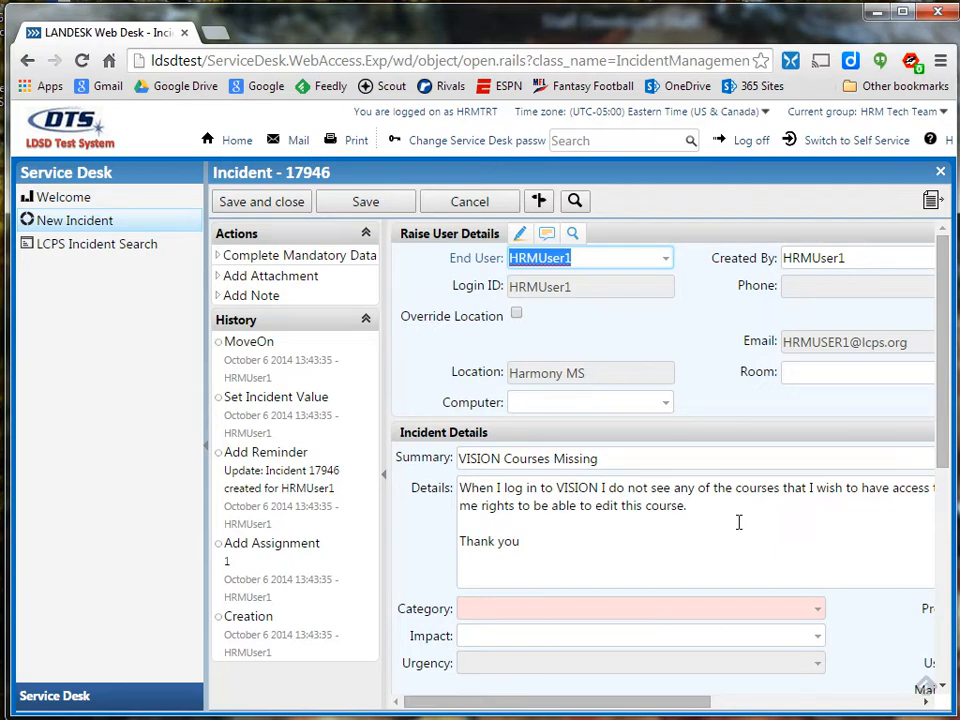
drag(583, 709, 557, 682)
click(817, 615)
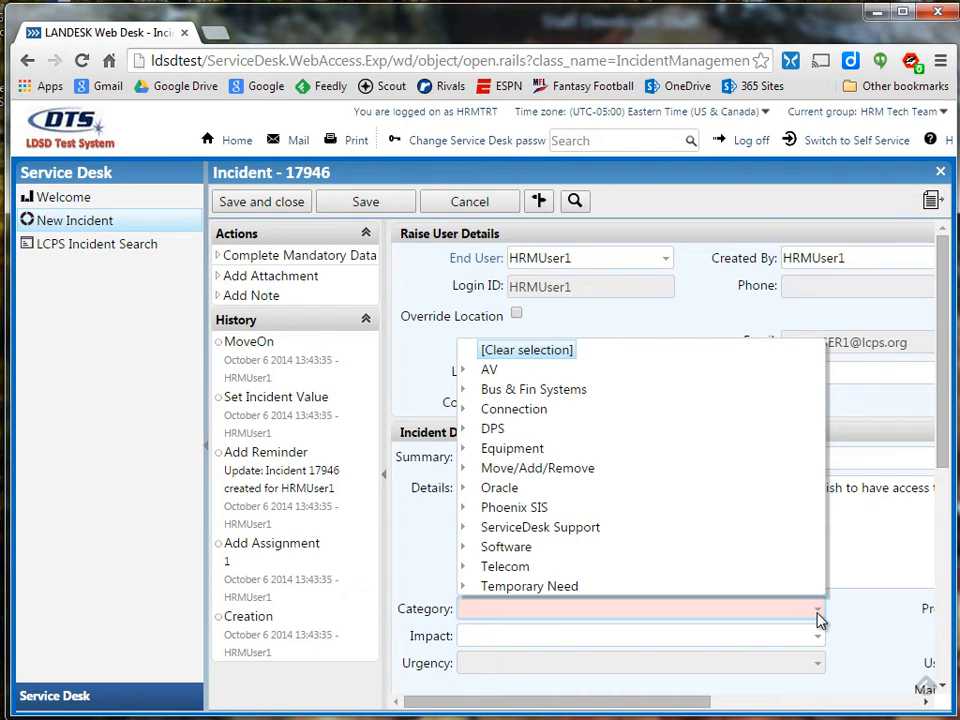
Set incident 17946's category to Software - VISION and save it.
click(463, 547)
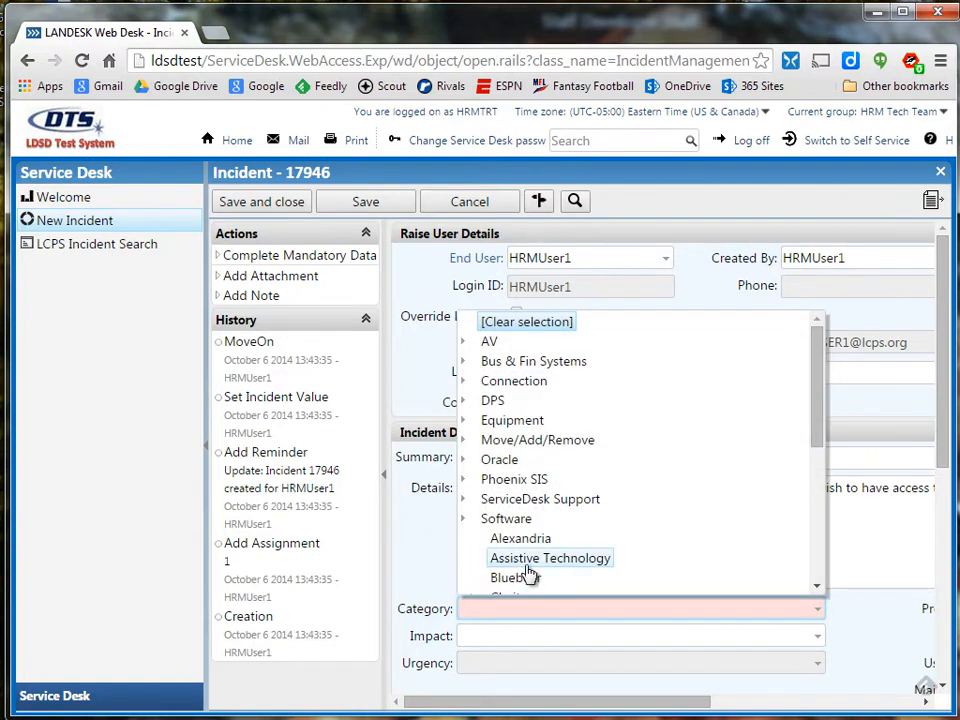
drag(820, 370, 821, 501)
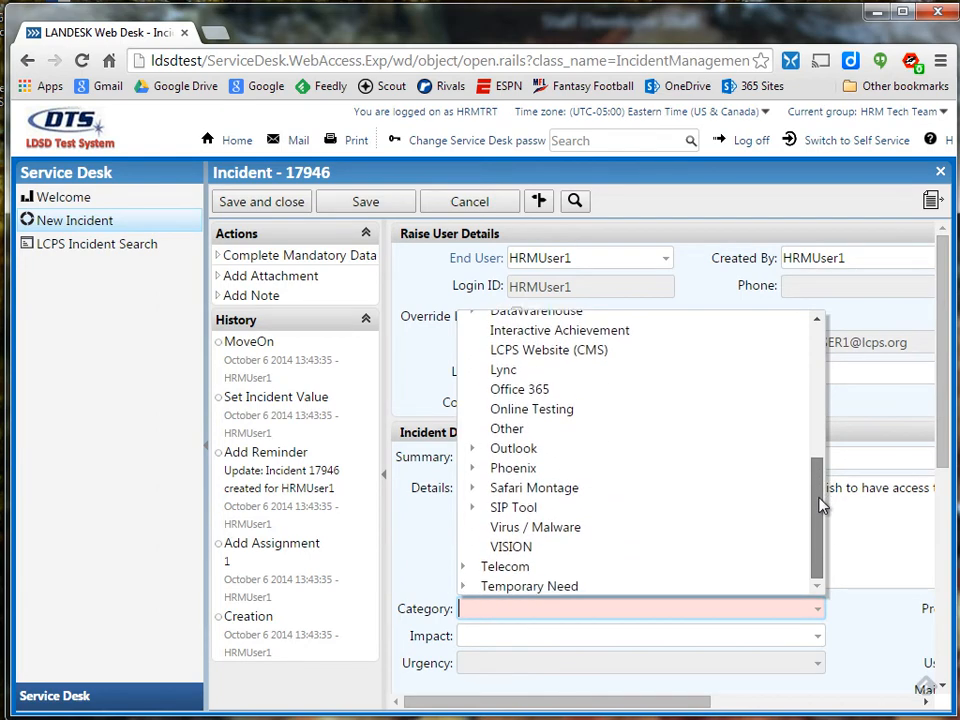
click(513, 545)
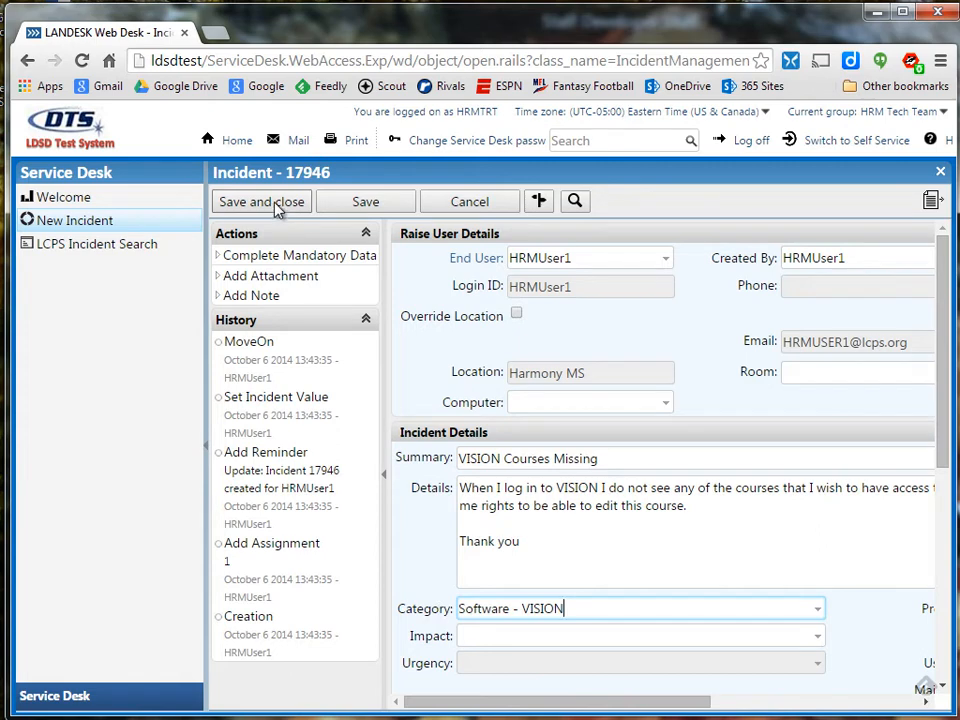
click(365, 204)
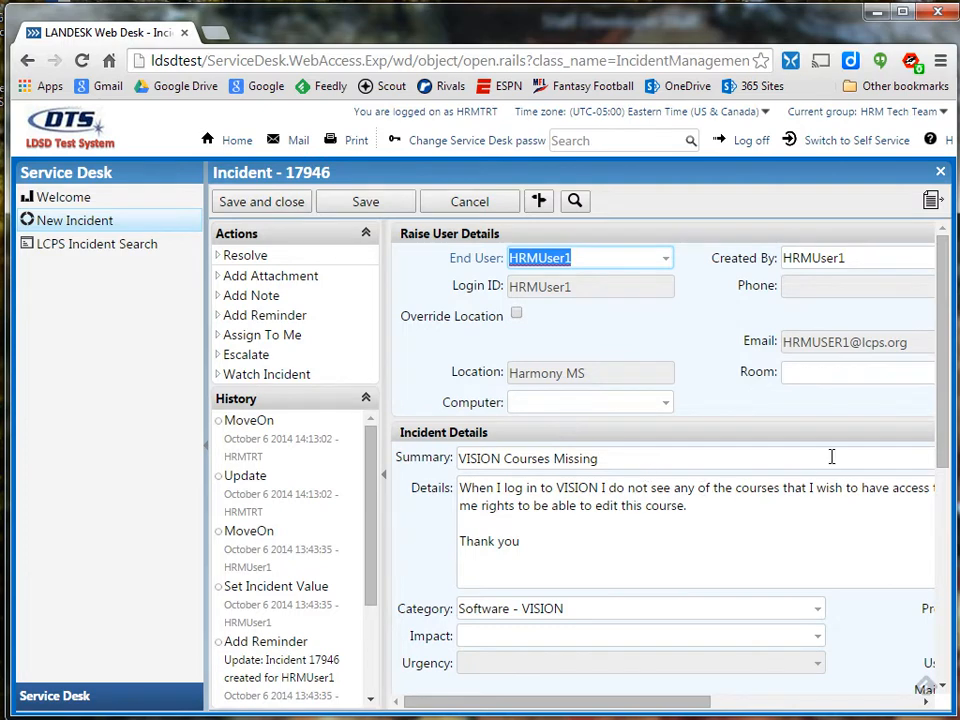
Check the saved form's fields and begin a new note on incident 17946.
drag(624, 703, 809, 711)
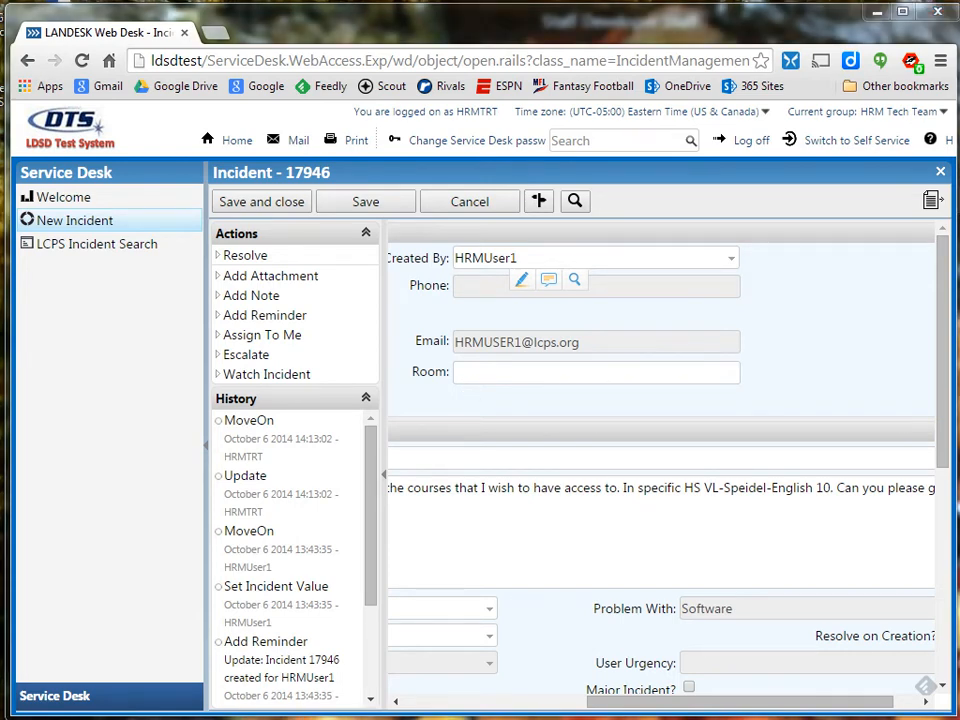
click(255, 296)
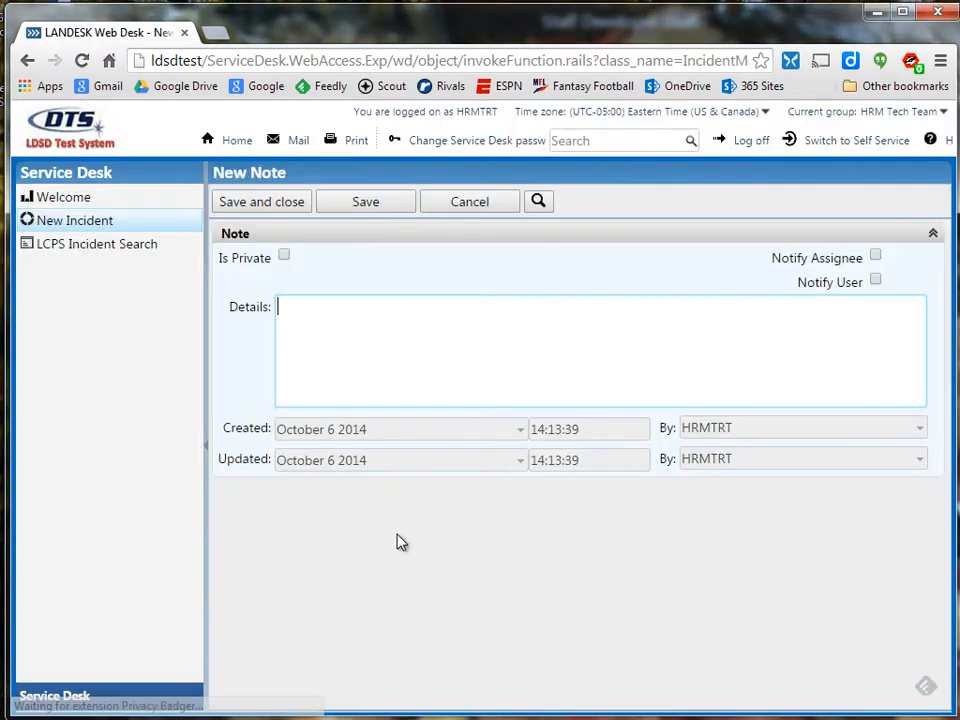
Save a note on assigning the teacher to HS VL-Speidel-English 10, notifying assignee and user.
click(376, 347)
text(As a TRT I have manager rights so I was able to assign the teacher as an instructor to the course HS VL-Speidel-English 10.)
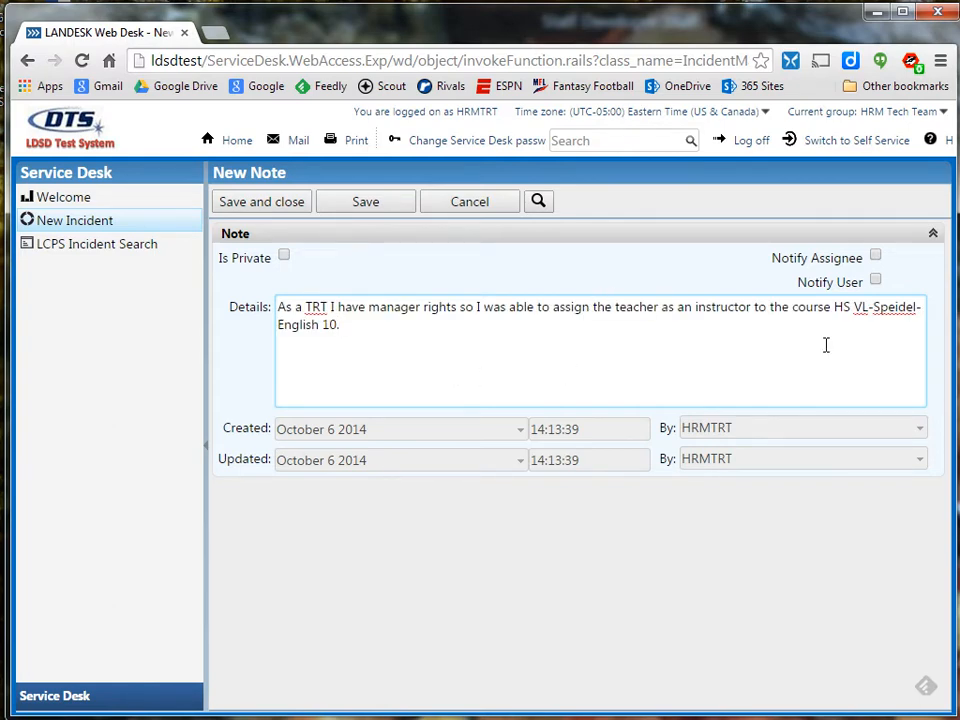
click(876, 258)
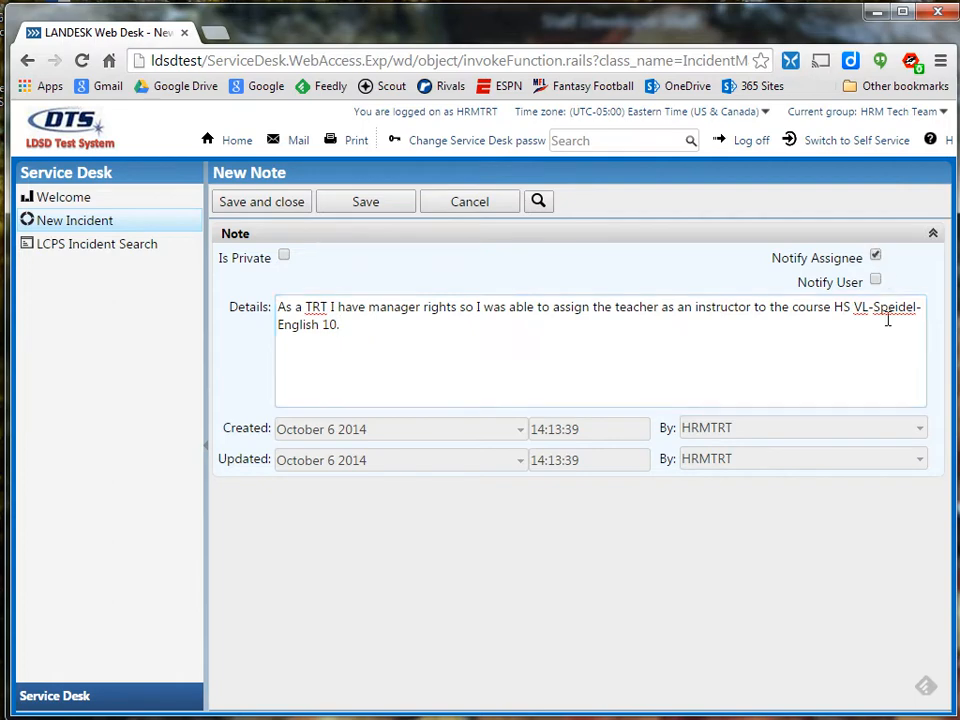
click(876, 282)
click(287, 205)
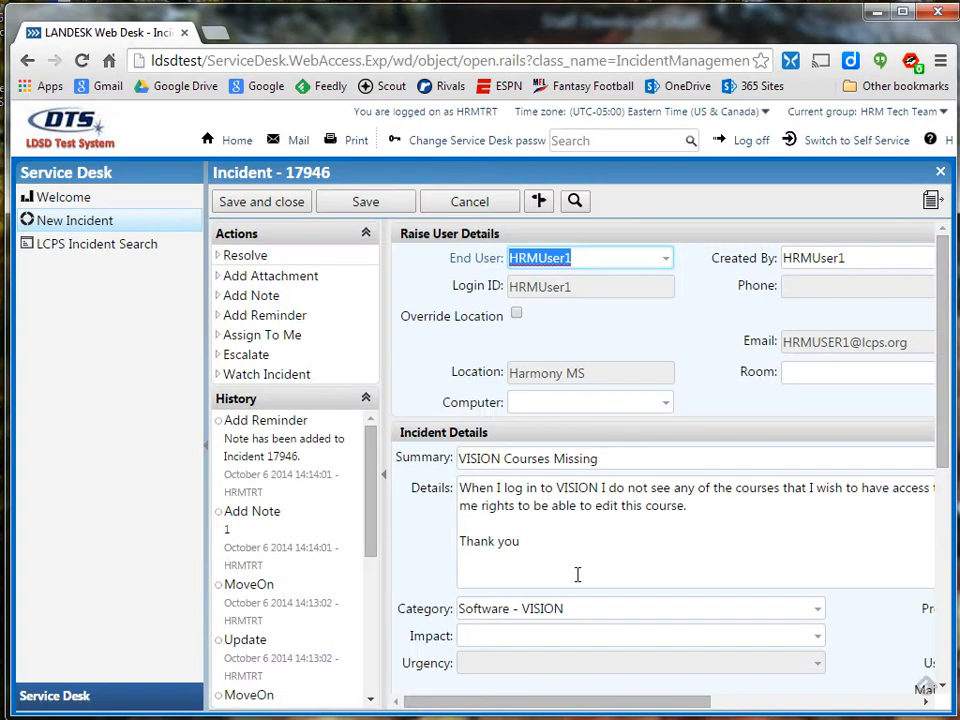
click(266, 452)
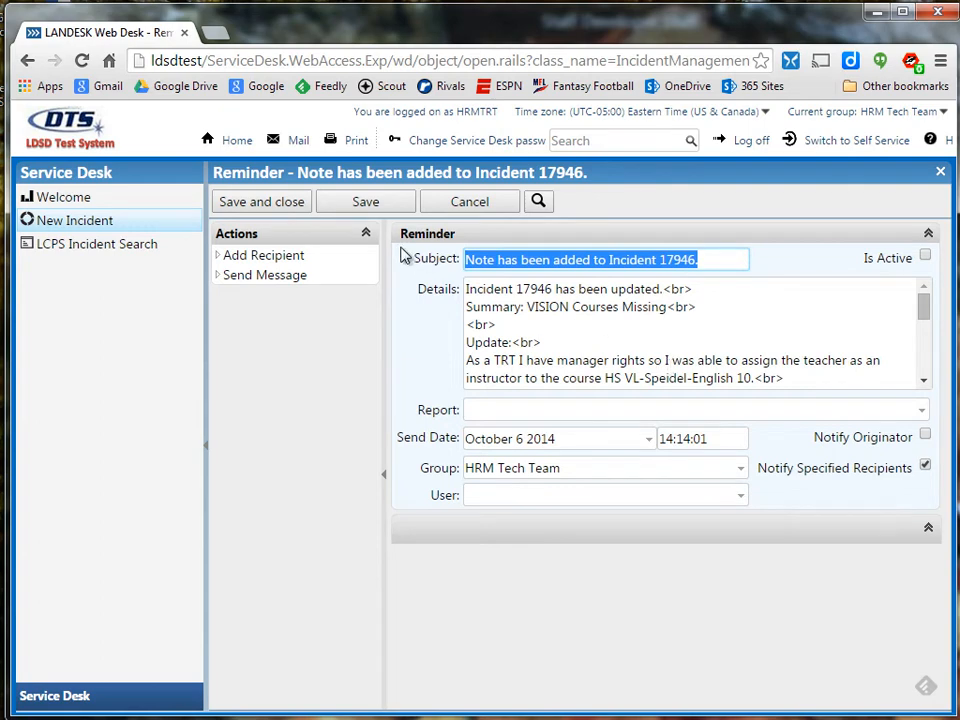
click(465, 206)
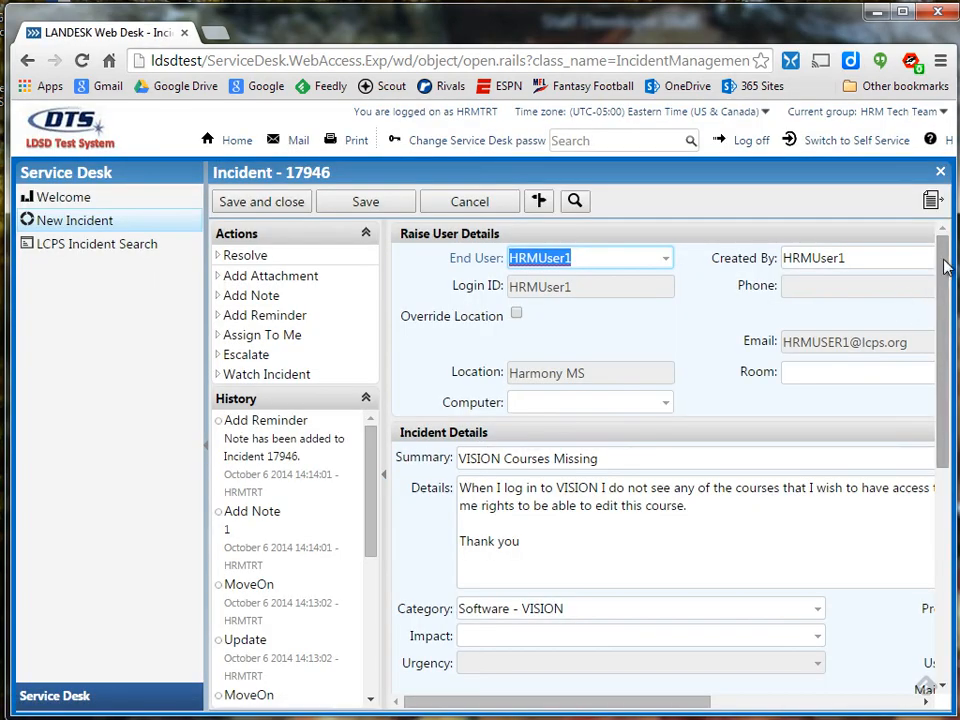
drag(945, 266, 932, 546)
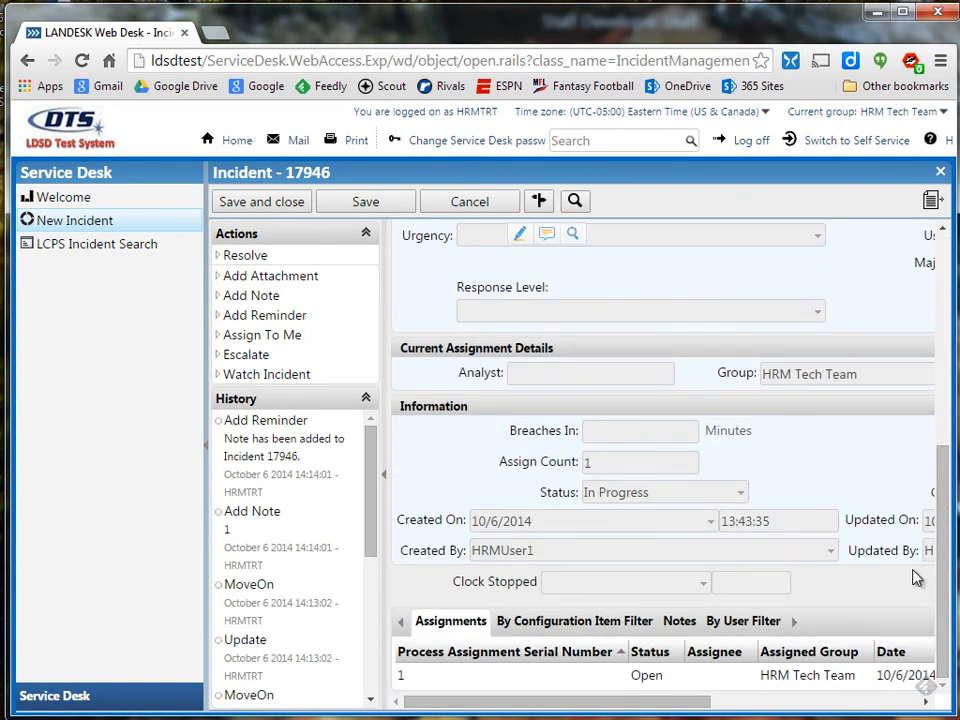
click(680, 625)
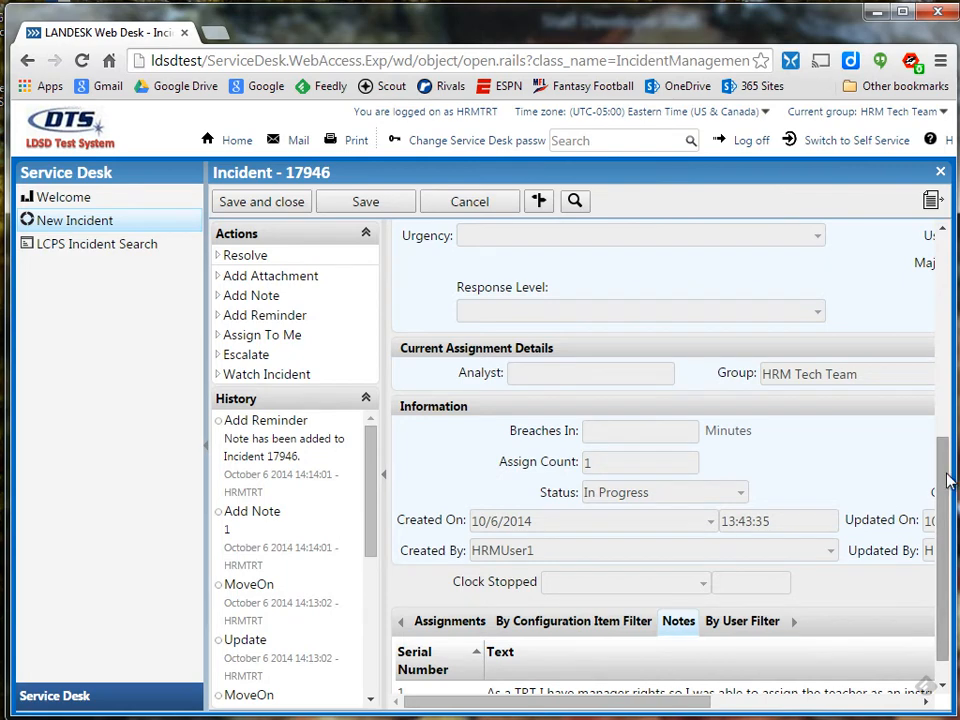
scroll(945, 490, down, 1)
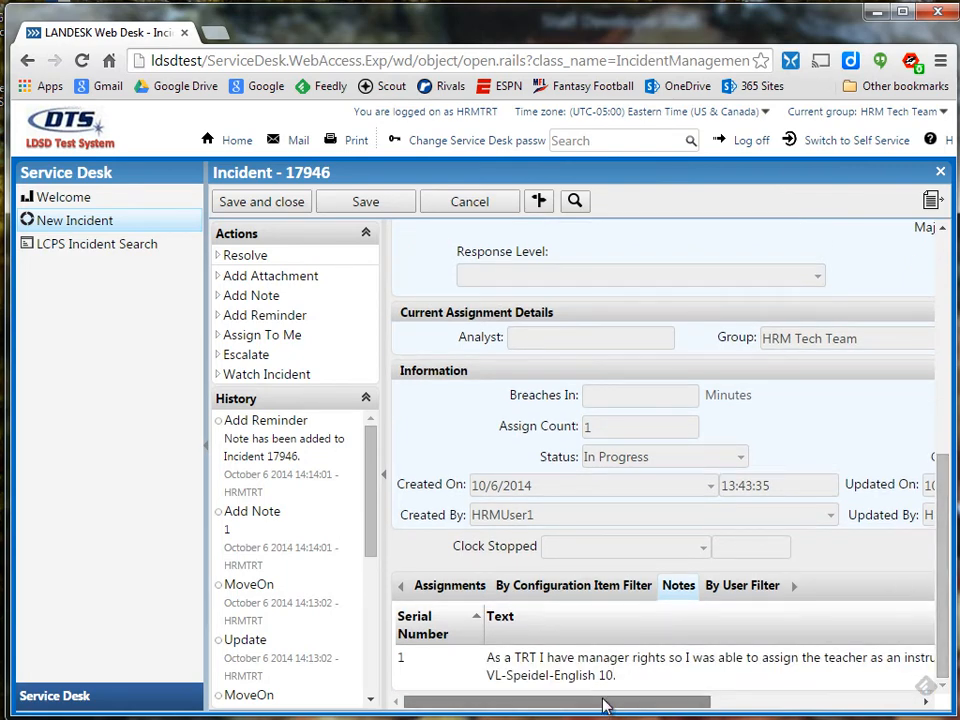
click(722, 703)
drag(718, 707, 611, 715)
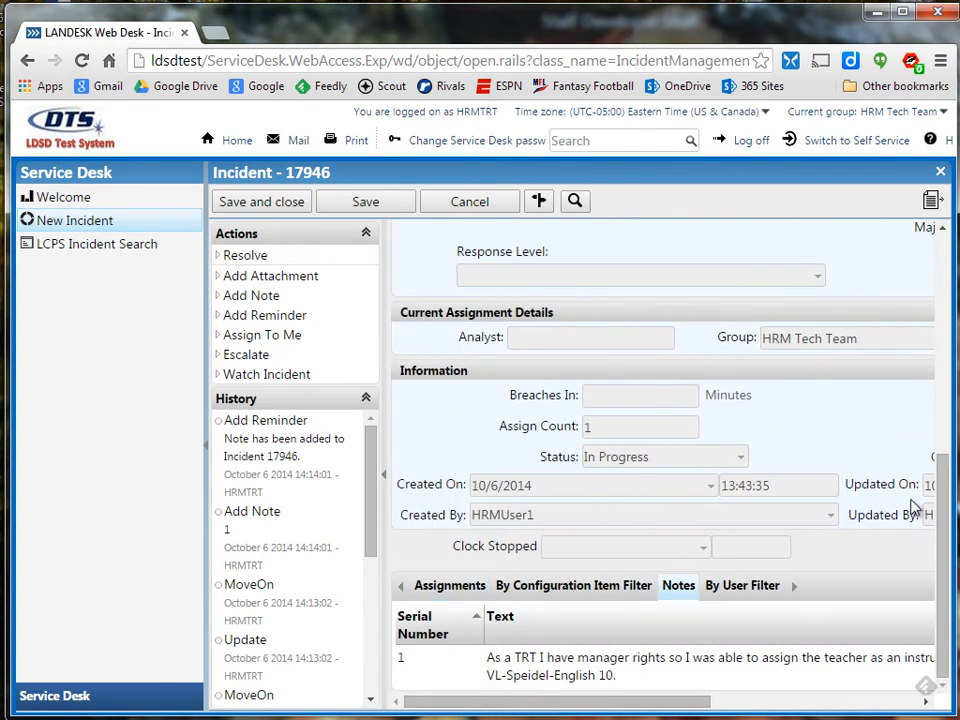
scroll(944, 512, up, 5)
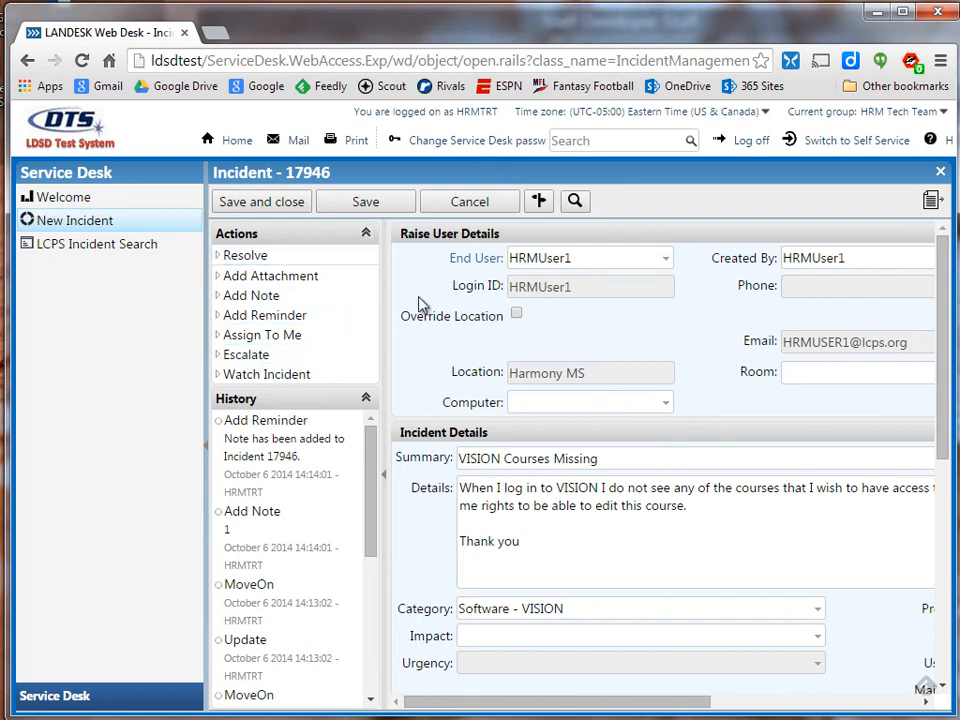
Save incident 17946 again and start its escalation.
click(366, 202)
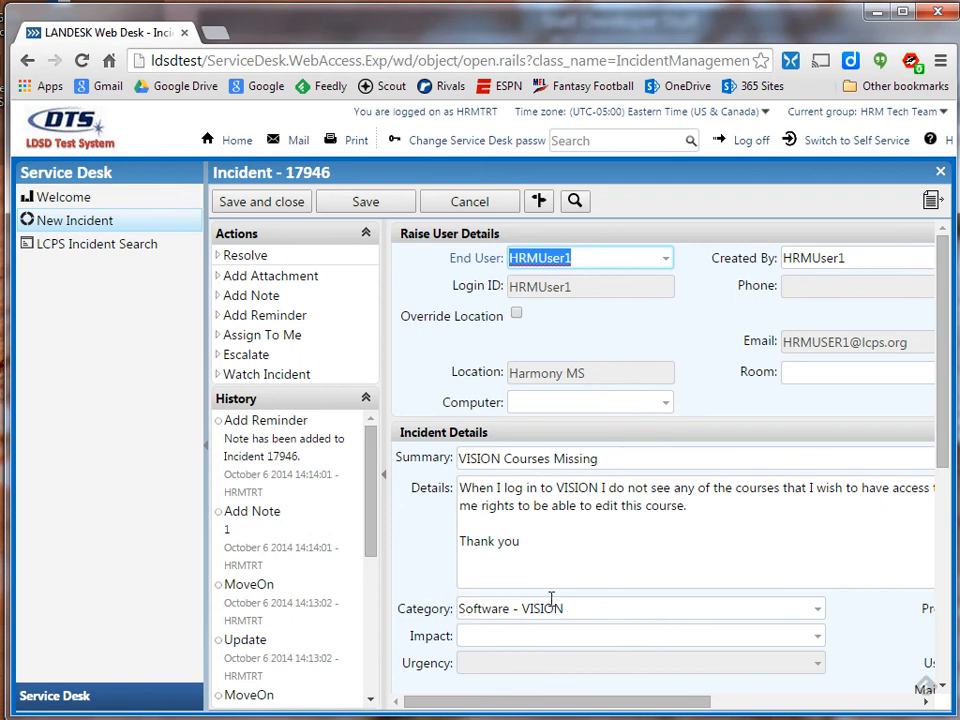
click(250, 358)
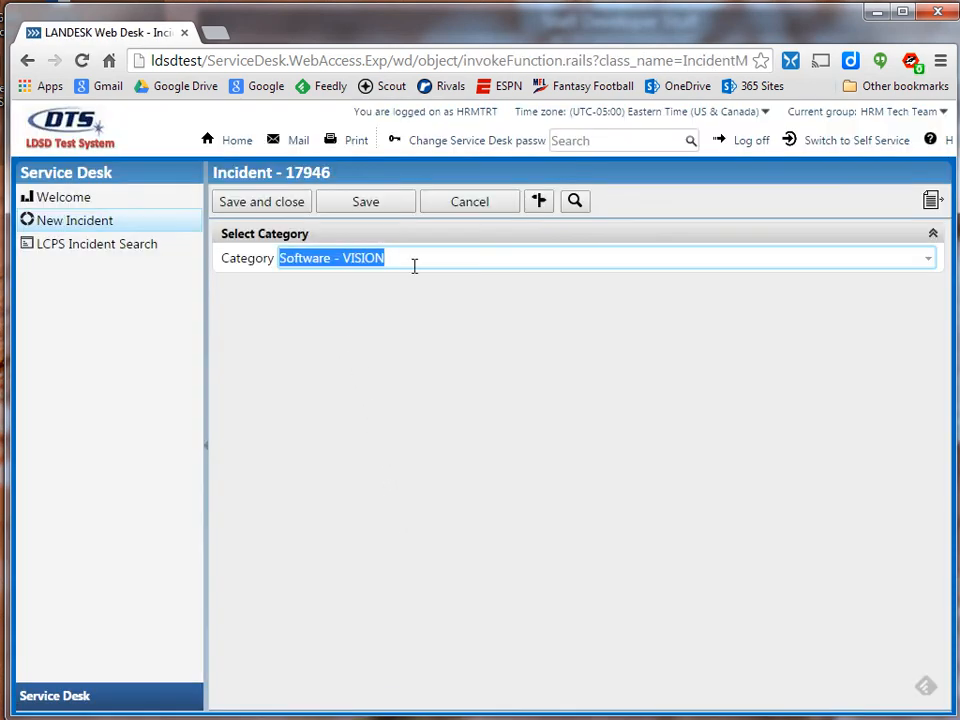
Confirm the escalation and close incident 17946, returning to the Web Desk home.
click(284, 203)
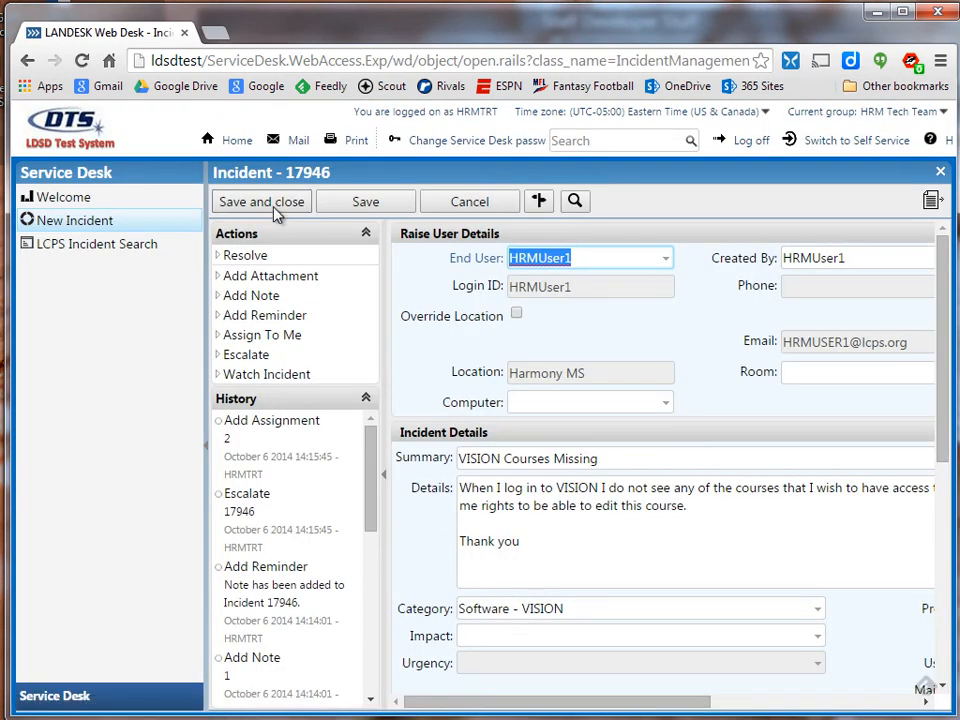
click(274, 205)
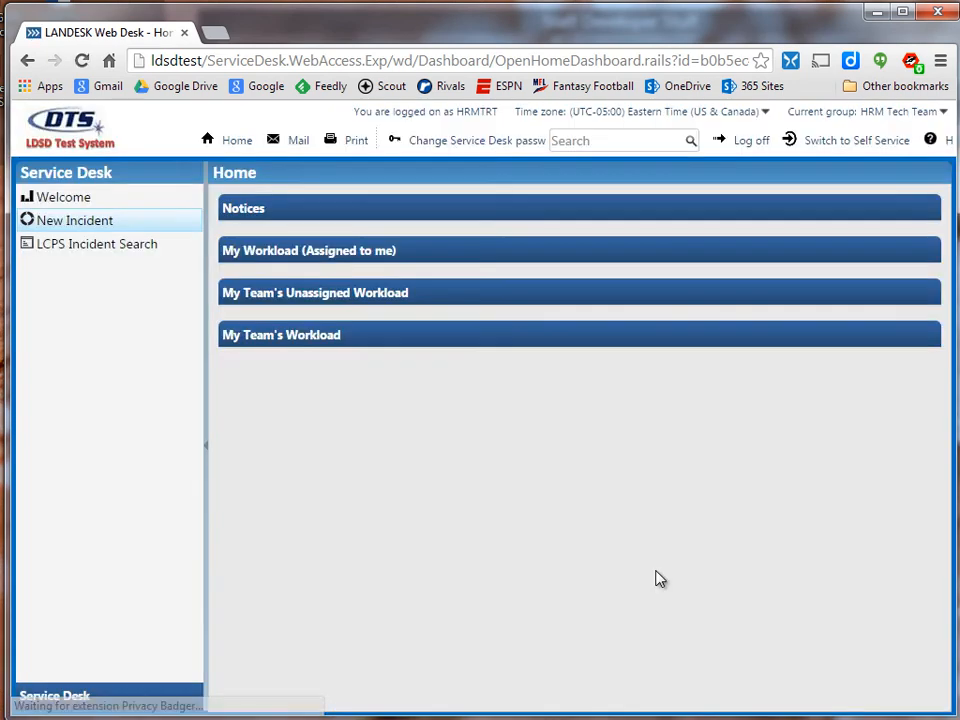